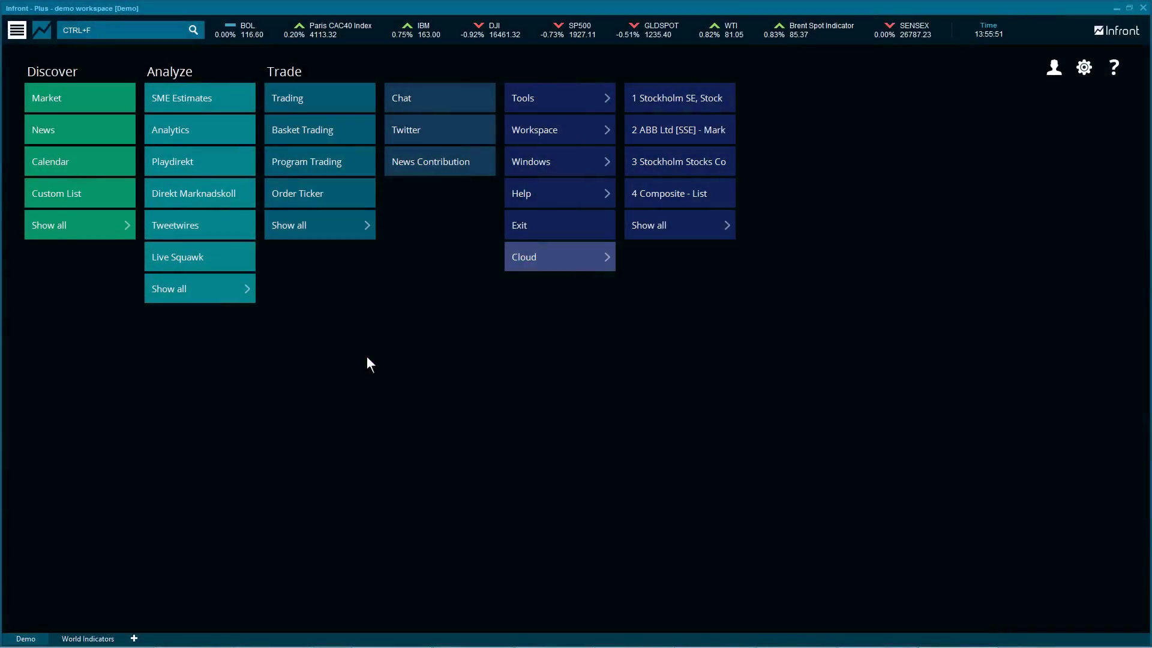
Step: Open the Trading window for portfolio99 from the Trade menu's Trading tile
click(307, 97)
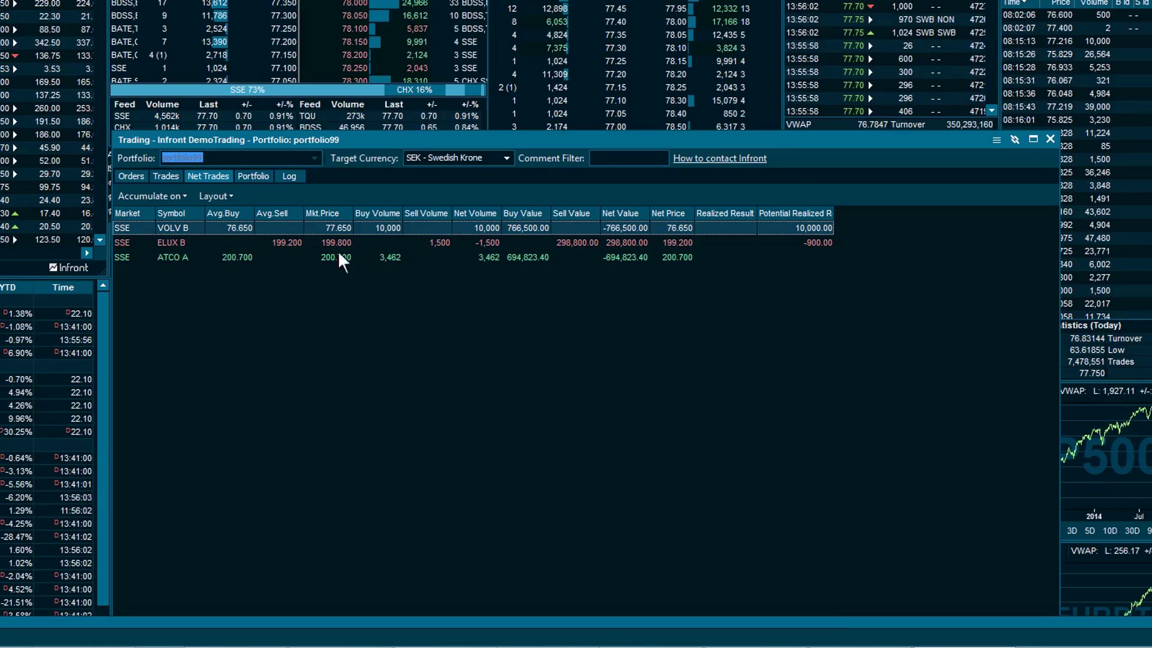
Step: List the open orders (ABB buy 1,000, CDON sell 5,000) and select the ABB buy
click(129, 175)
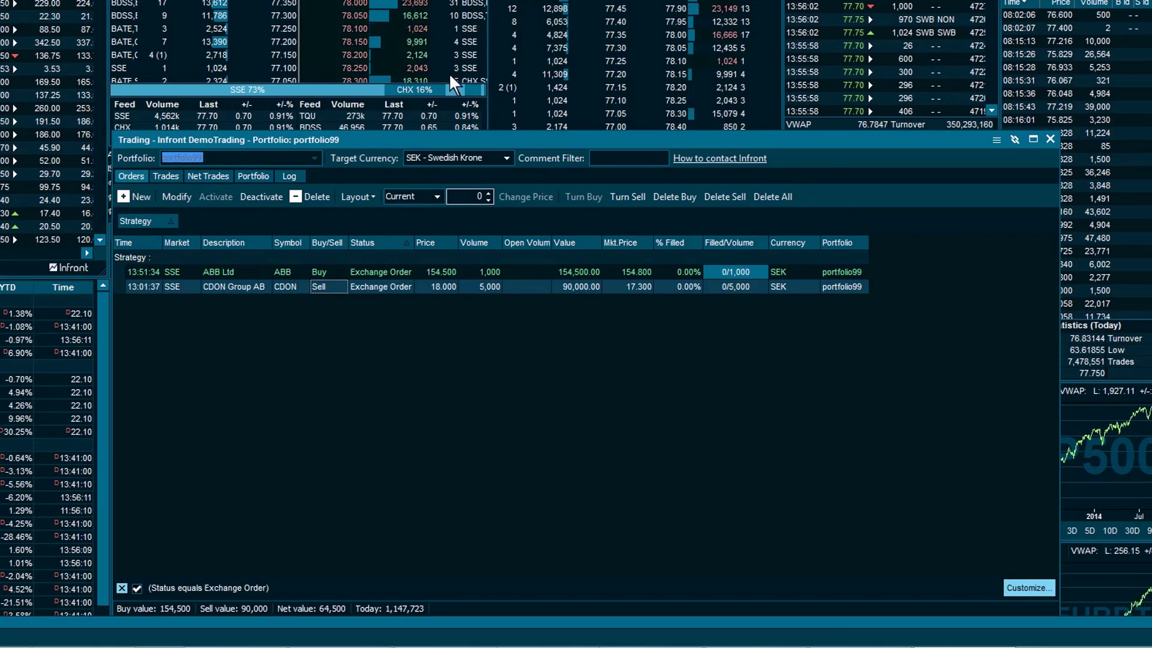
click(370, 273)
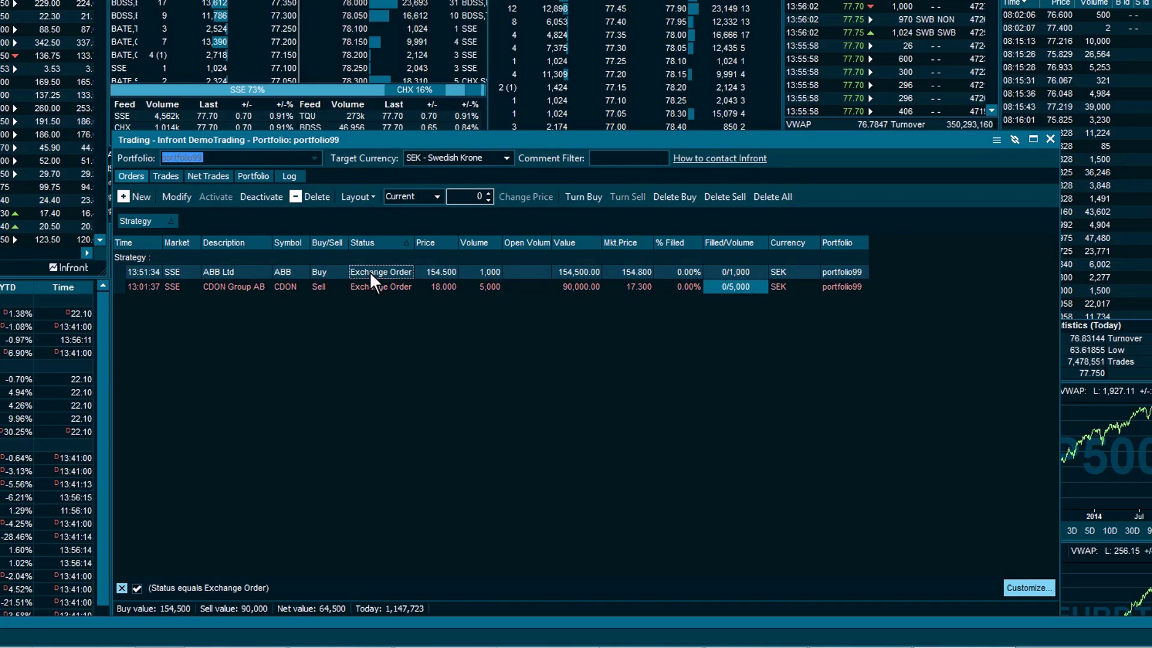
Step: Reprice the 1,000-share ABB buy order from 154.500 up to 154.900 and submit it
double_click(369, 271)
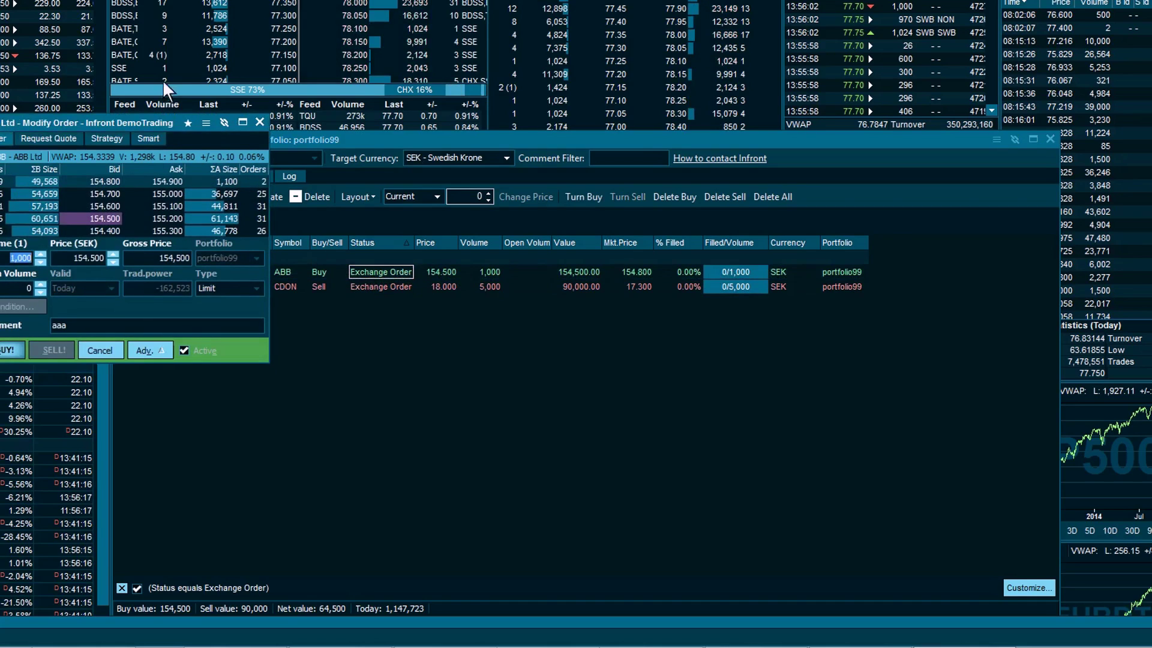
drag(163, 121, 329, 52)
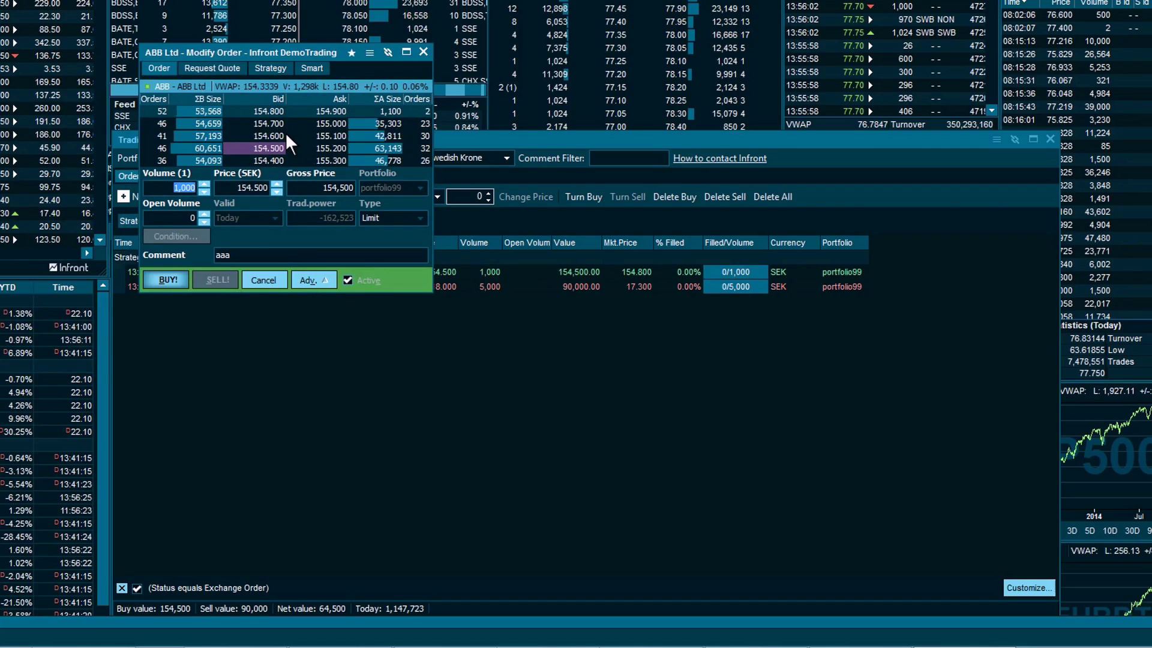
click(279, 184)
click(278, 184)
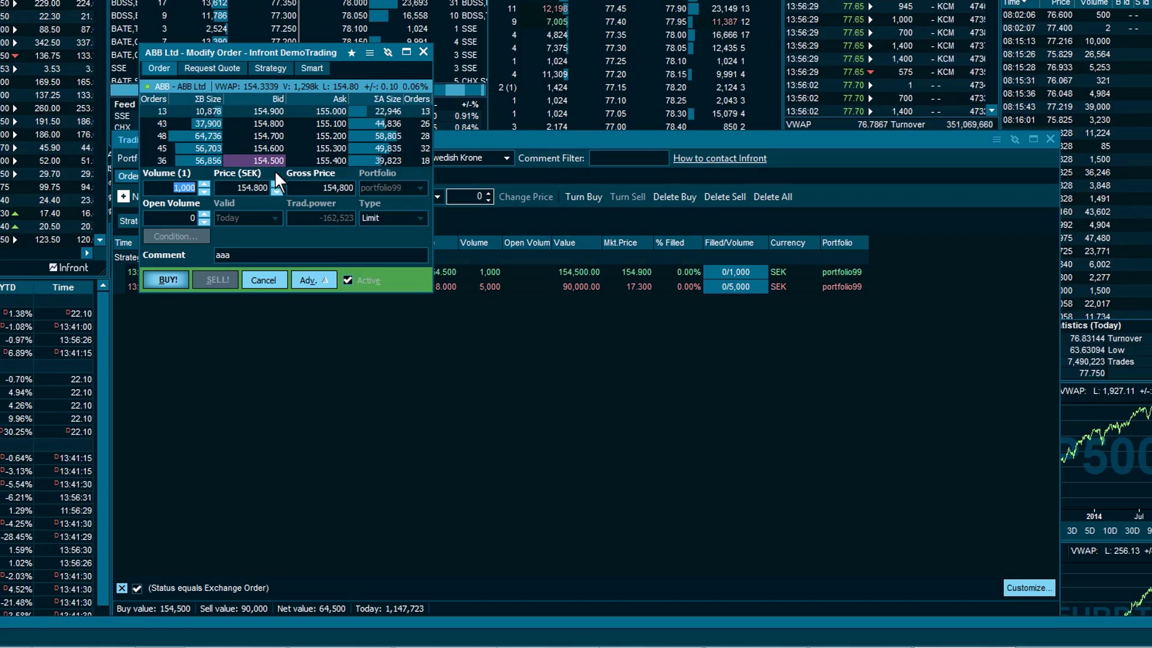
click(276, 182)
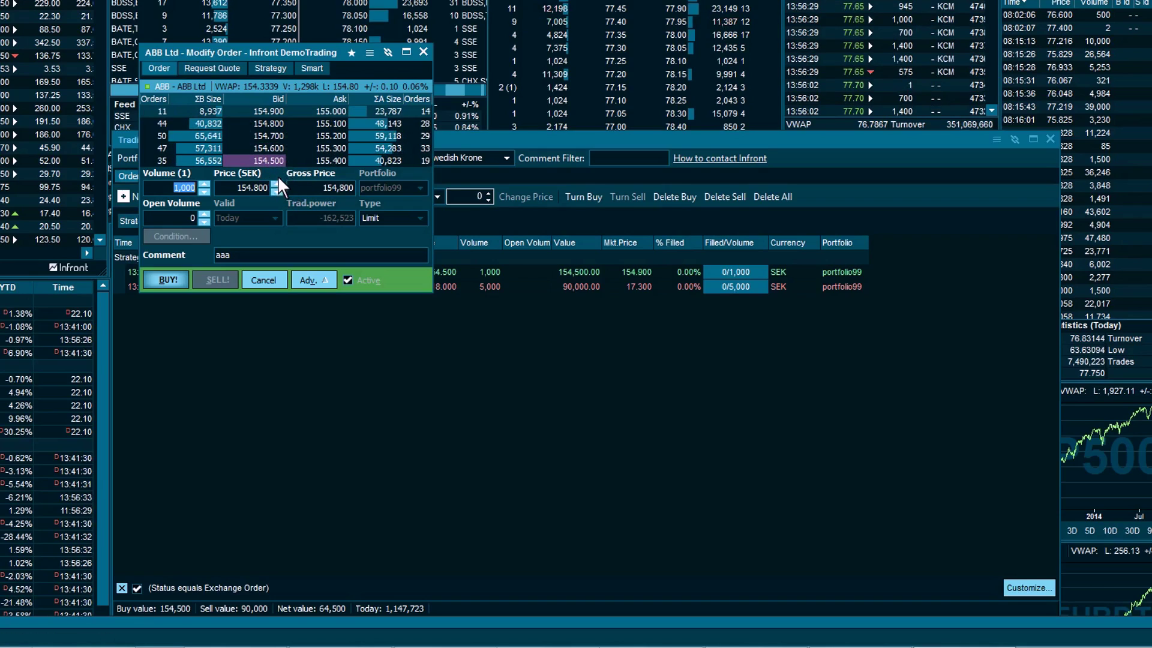
click(168, 280)
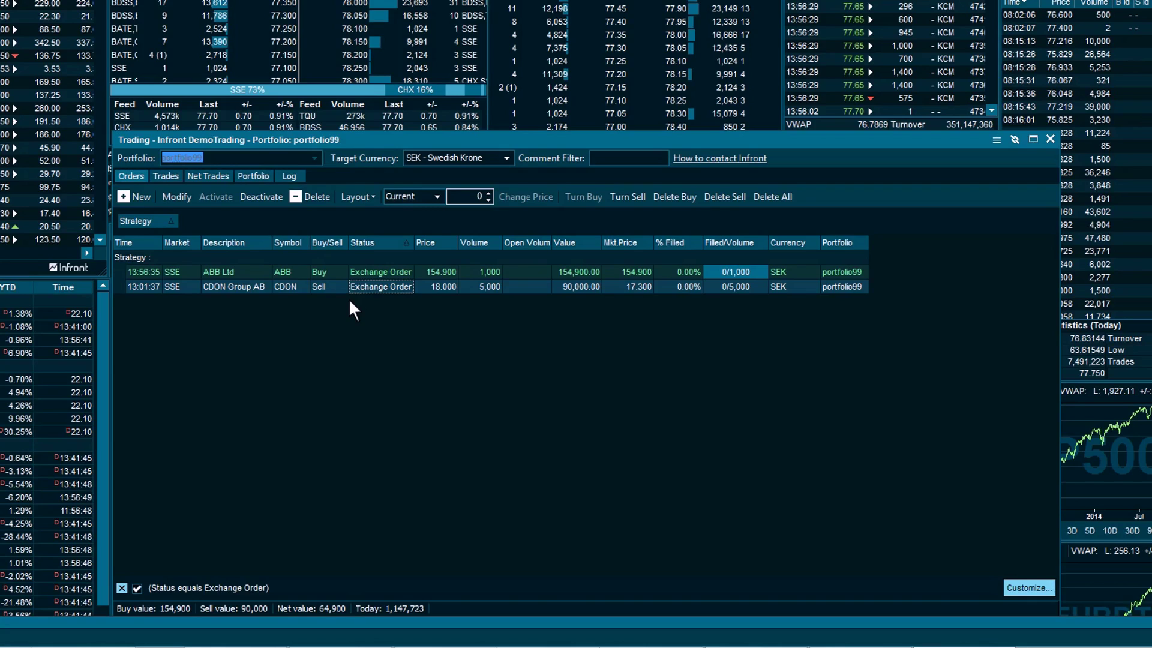
Step: Show today's executed trades: ELUX B sells plus ATCO A and VOLV B buys
click(167, 177)
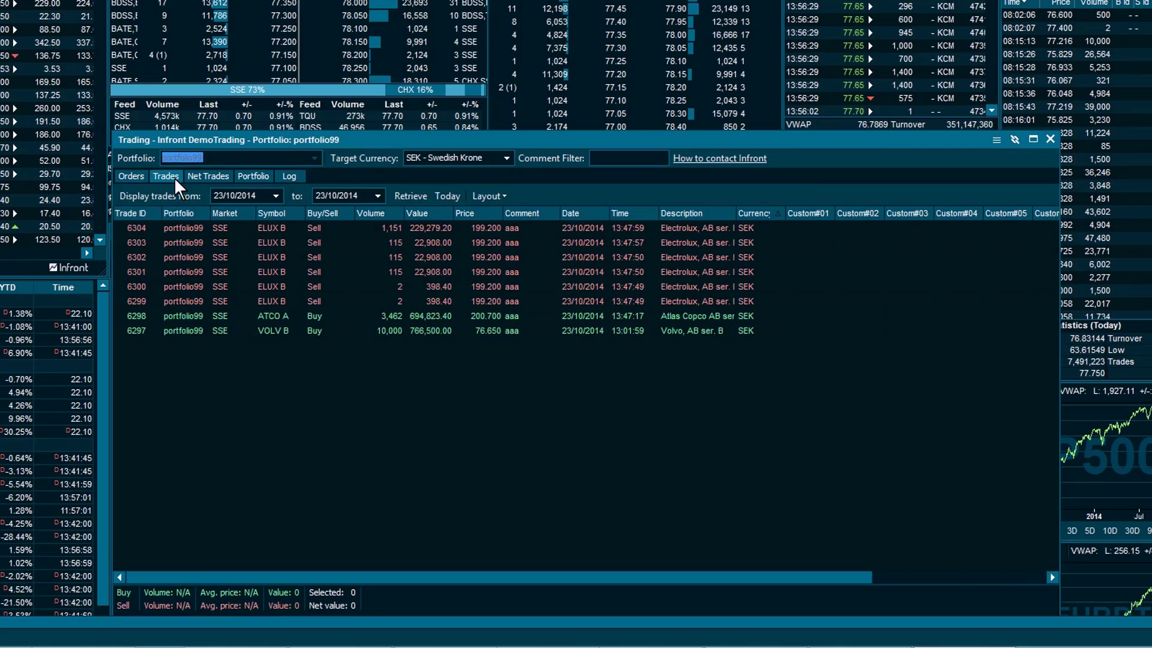
Step: Show net trades: VOLV B 10,000, ELUX B -1,050, ATCO A 692.40
click(218, 172)
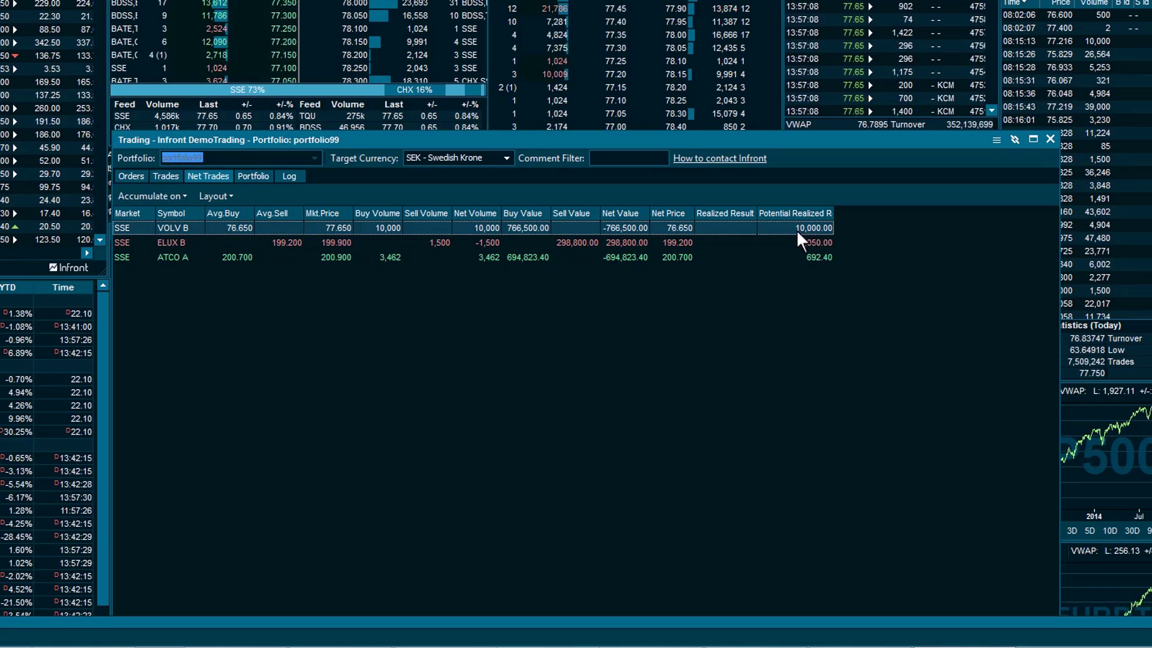
Step: Show the Volvo, Electrolux and Atlas Copco holdings, total invested 1,461,323, today's gains 9,642
click(254, 177)
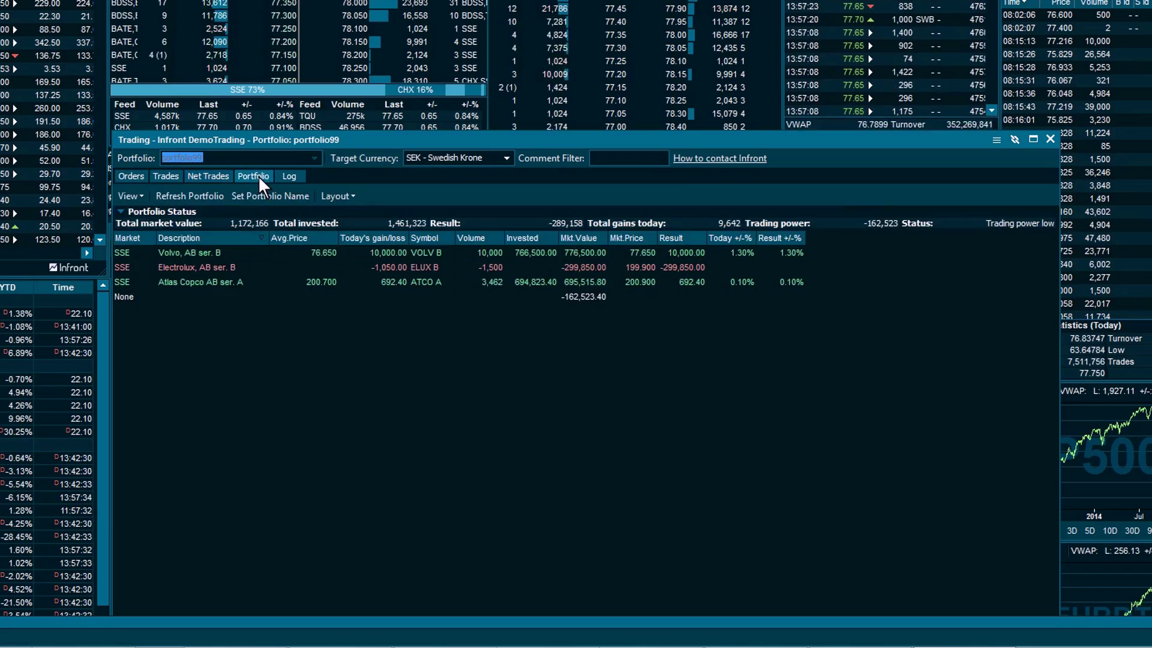